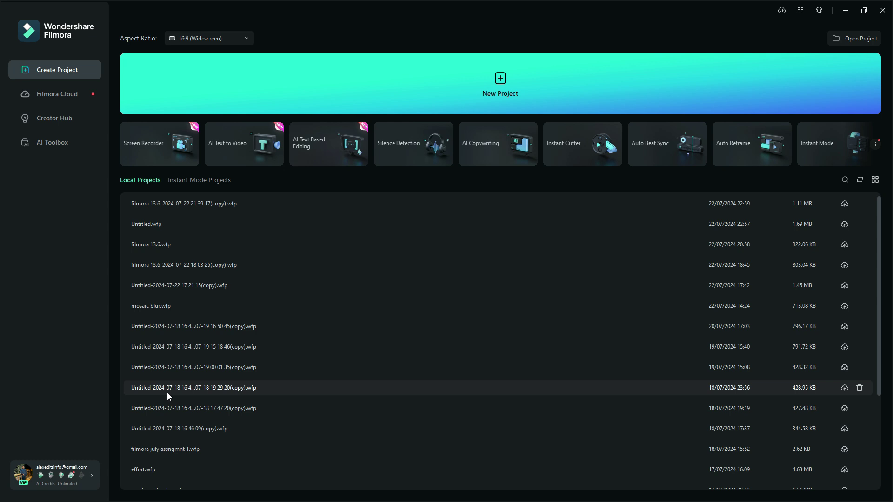
- Create a new project and import the numbered photos starting at _DSC2131 from the image sequence feature test folder as an image sequence
{"action": "left_click", "coordinate": [464, 95]}
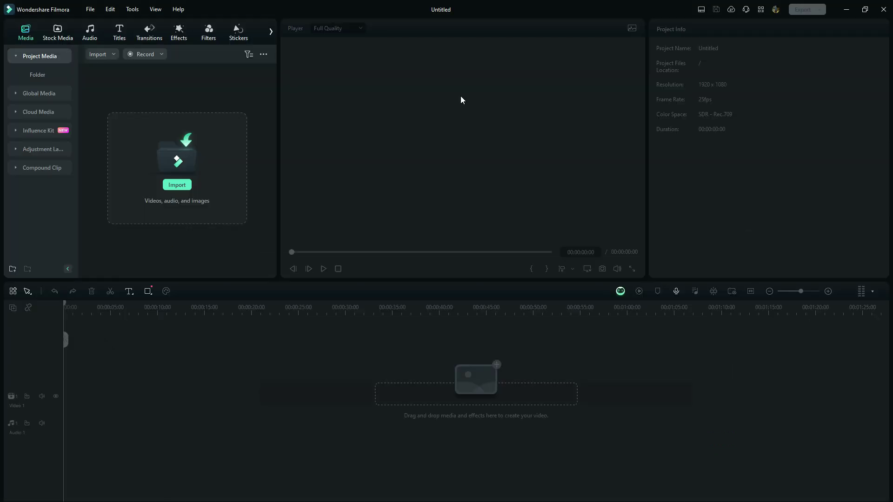
{"action": "left_click", "coordinate": [251, 202]}
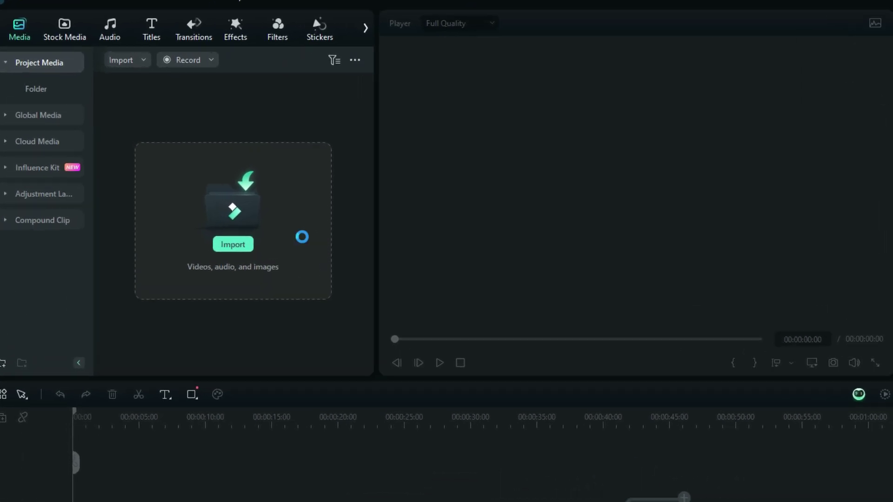
{"action": "left_click", "coordinate": [238, 113]}
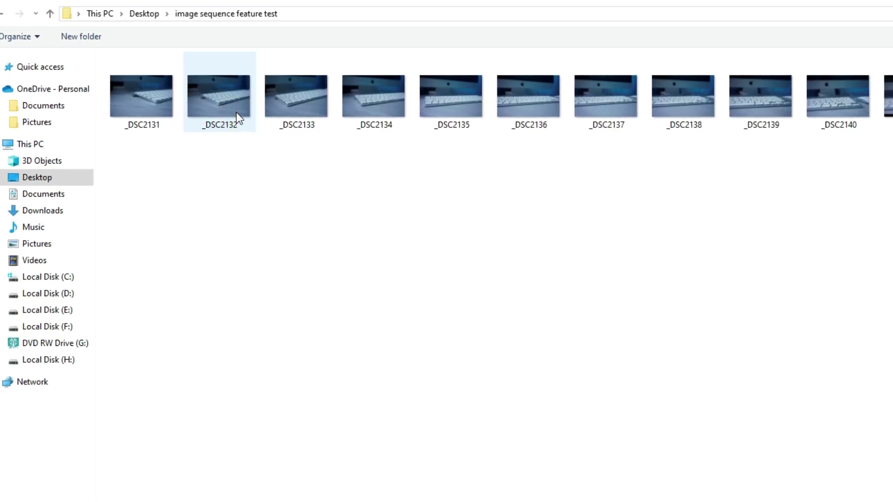
{"action": "left_click", "coordinate": [157, 116]}
{"action": "left_click", "coordinate": [207, 104]}
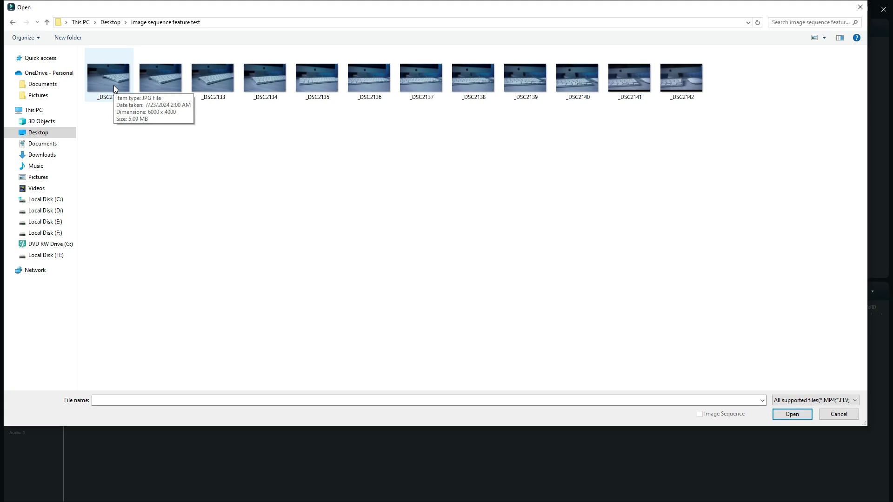
{"action": "left_click", "coordinate": [114, 86]}
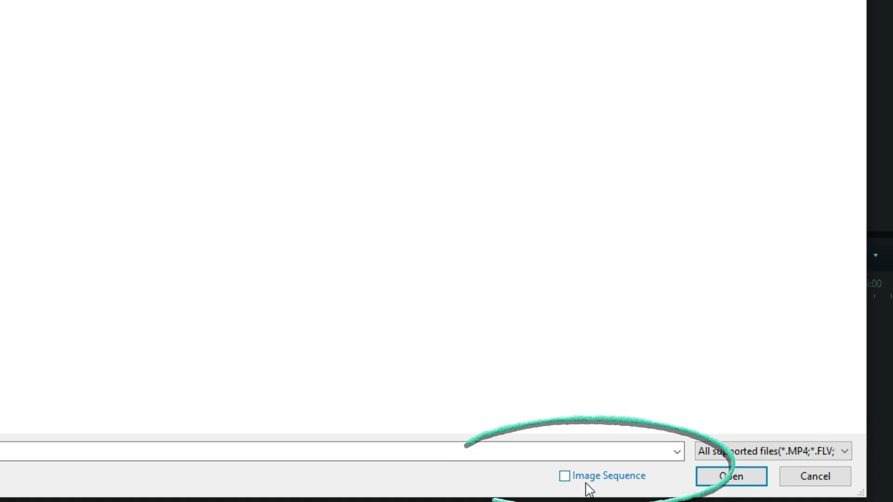
{"action": "left_click", "coordinate": [566, 477]}
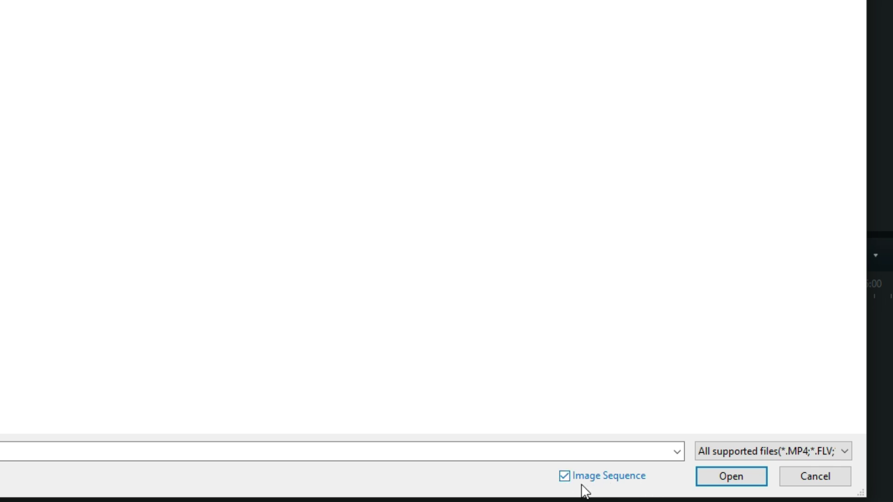
{"action": "left_click", "coordinate": [721, 479]}
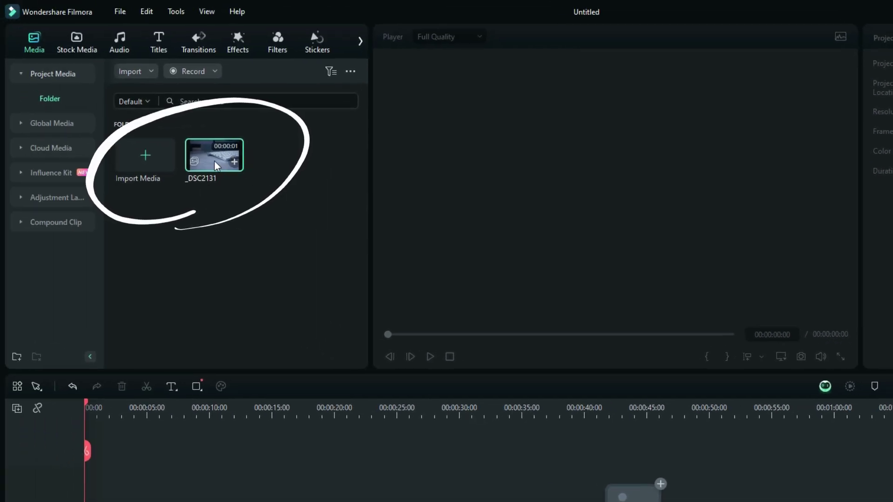
- Place the _DSC2131 image sequence at the start of the timeline above Video 1 and scrub through it
{"action": "left_click_drag", "start_coordinate": [205, 163], "coordinate": [124, 495]}
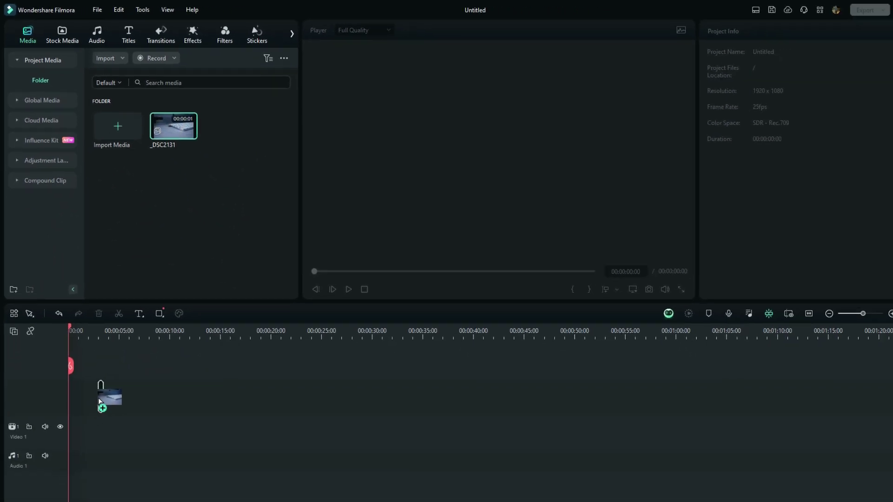
{"action": "left_click_drag", "start_coordinate": [98, 399], "coordinate": [76, 406]}
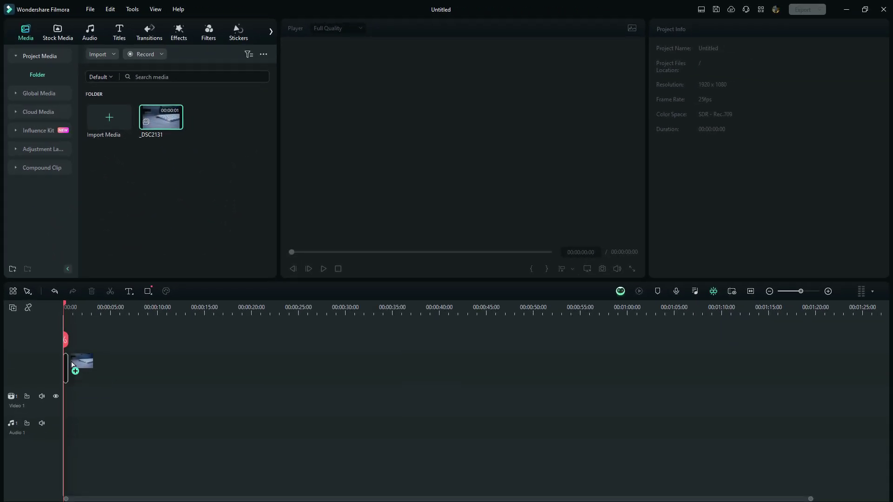
{"action": "left_click_drag", "start_coordinate": [72, 365], "coordinate": [75, 366]}
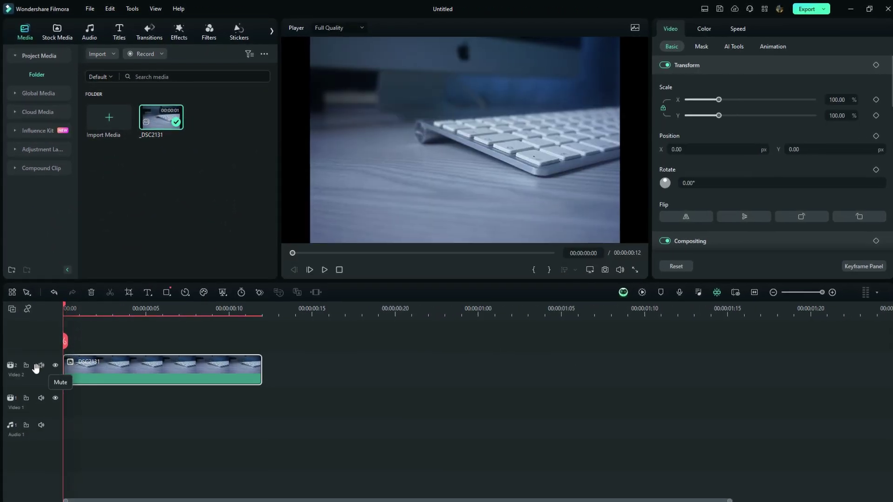
{"action": "left_click_drag", "start_coordinate": [64, 347], "coordinate": [235, 413]}
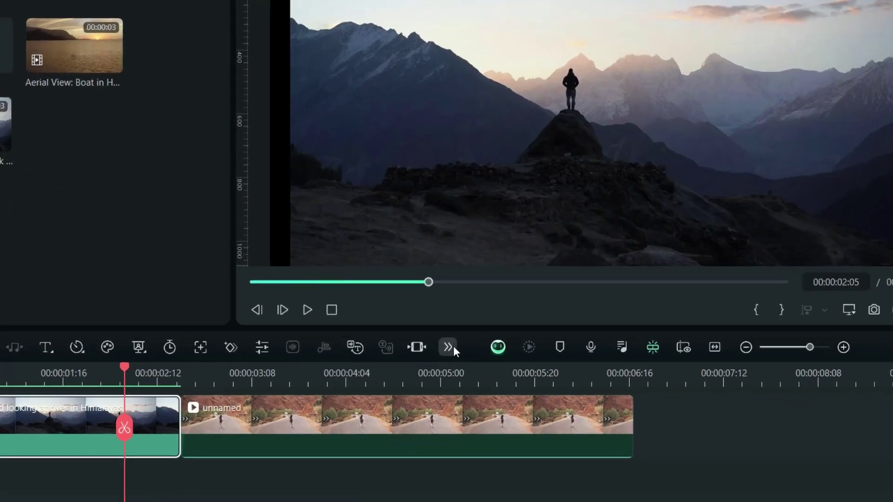
- Open the AI Object Remover for the Himalayas clip and set the brush size to 19
{"action": "left_click", "coordinate": [512, 375]}
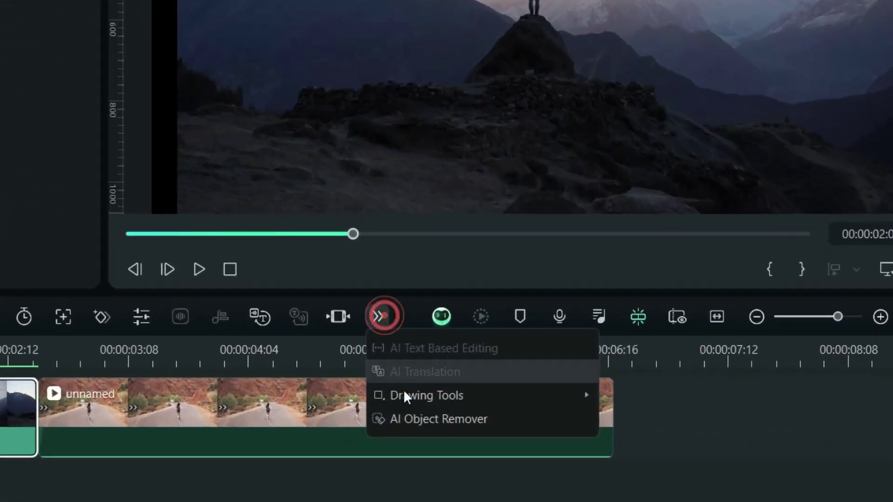
{"action": "left_click", "coordinate": [415, 420]}
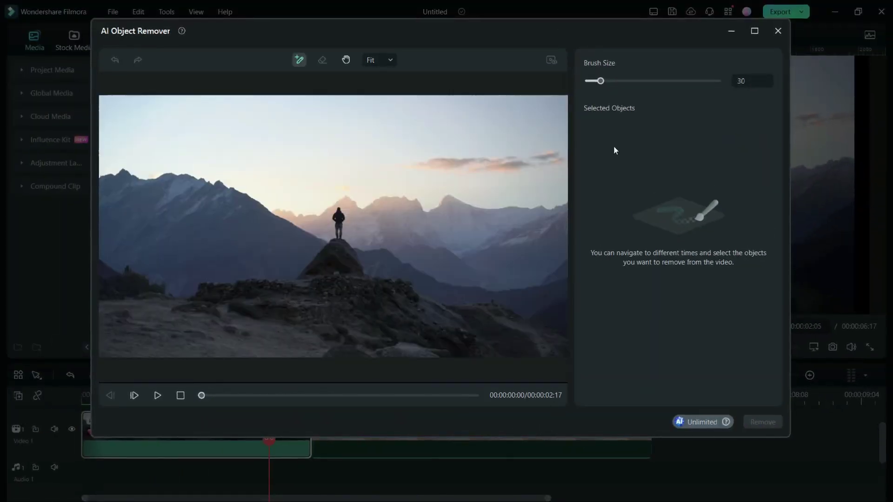
{"action": "left_click_drag", "start_coordinate": [604, 84], "coordinate": [615, 83]}
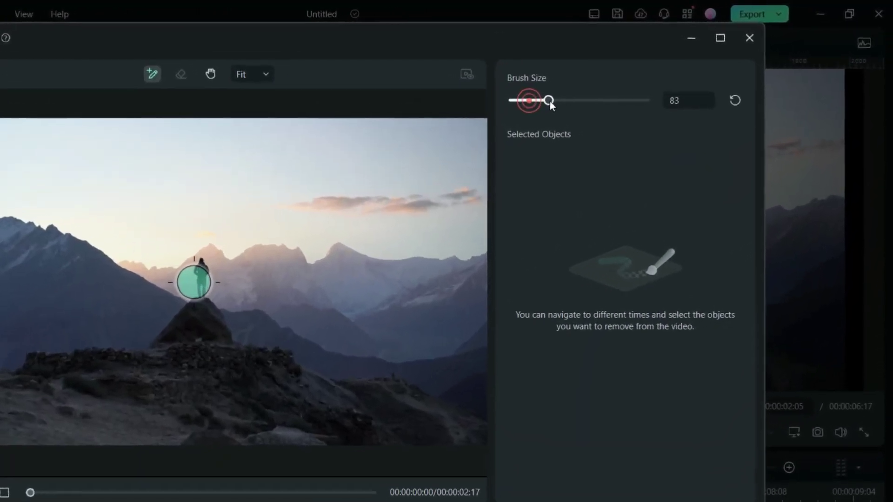
{"action": "left_click_drag", "start_coordinate": [534, 106], "coordinate": [509, 113]}
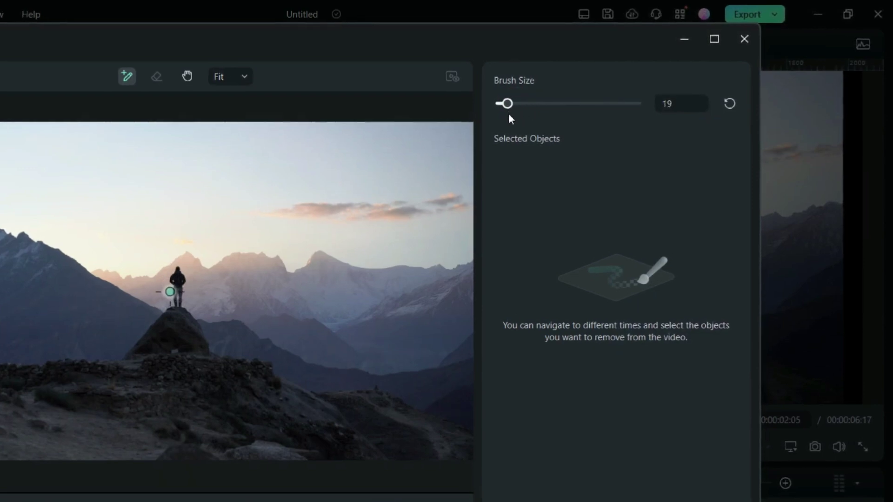
- Mark the man standing on the rock as the object to remove, working at 200% zoom
{"action": "left_click", "coordinate": [231, 76]}
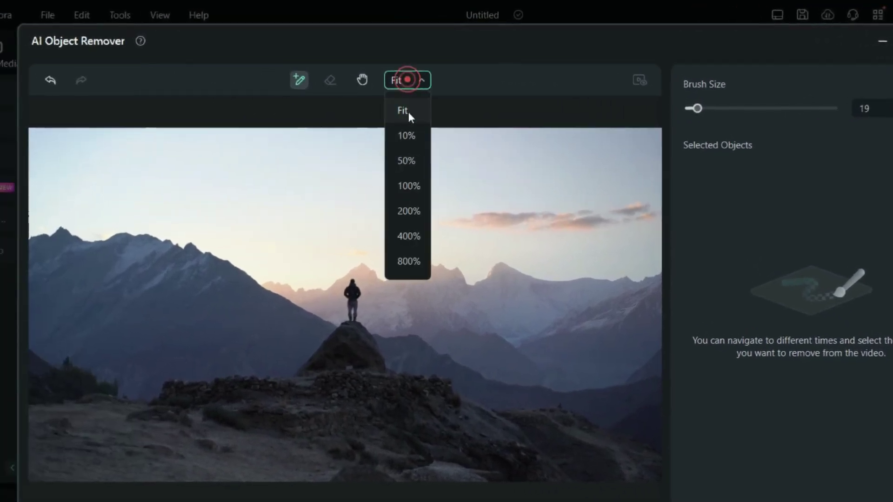
{"action": "left_click", "coordinate": [403, 211]}
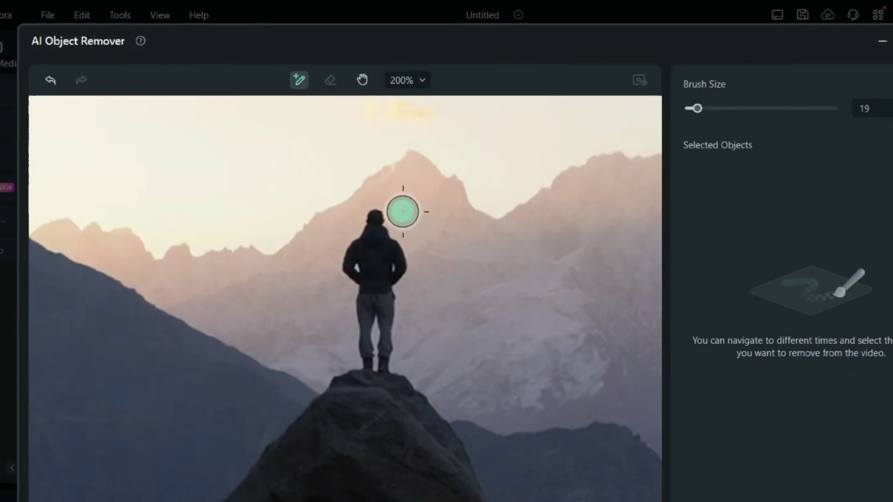
{"action": "left_click", "coordinate": [377, 243]}
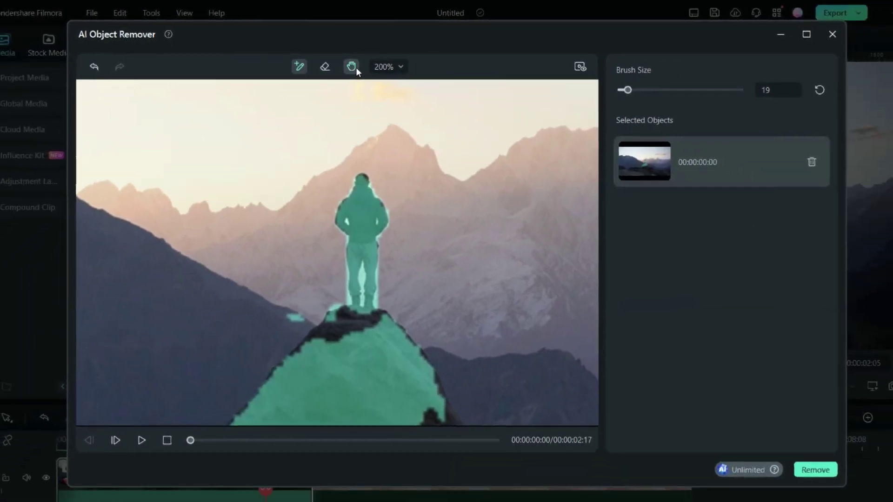
- Erase the selection mask from the rock beneath the man using an enlarged eraser
{"action": "left_click", "coordinate": [356, 68]}
{"action": "left_click_drag", "start_coordinate": [431, 292], "coordinate": [432, 220]}
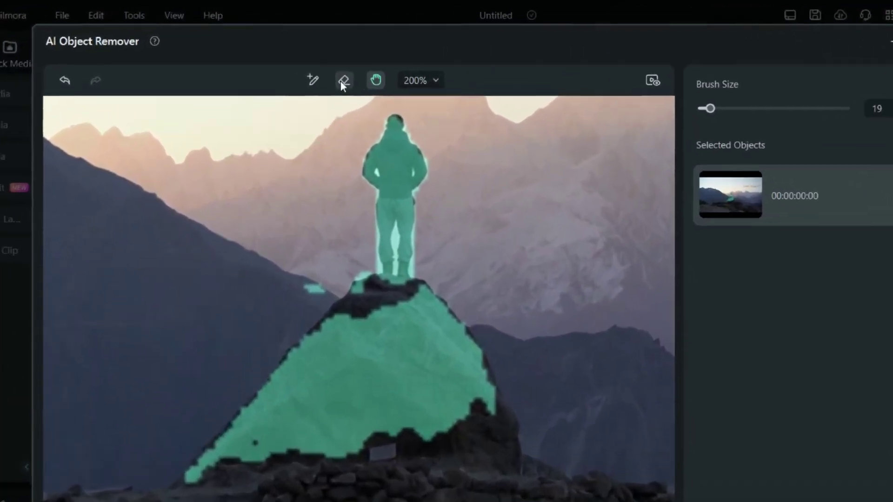
{"action": "left_click", "coordinate": [313, 54]}
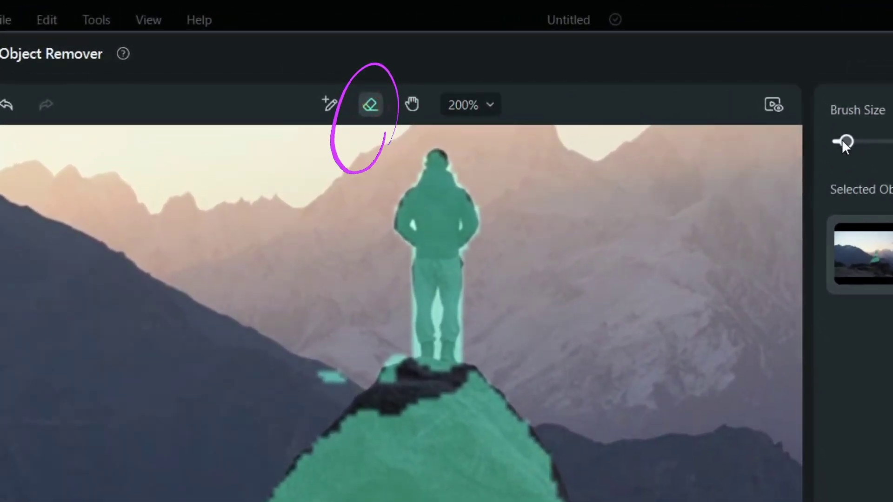
{"action": "left_click_drag", "start_coordinate": [844, 141], "coordinate": [890, 142]}
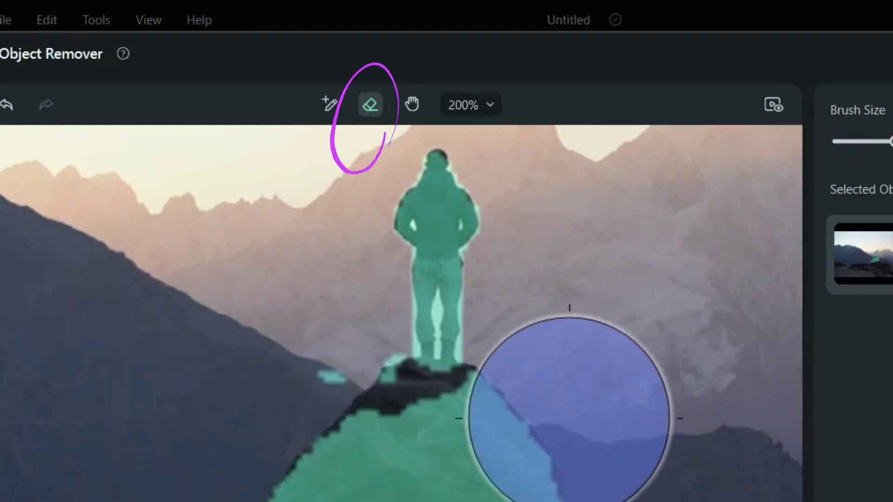
{"action": "mouse_move", "coordinate": [539, 444]}
{"action": "left_mouse_down"}
{"action": "mouse_move", "coordinate": [459, 481]}
{"action": "mouse_move", "coordinate": [200, 497]}
{"action": "mouse_move", "coordinate": [219, 484]}
{"action": "left_mouse_up"}
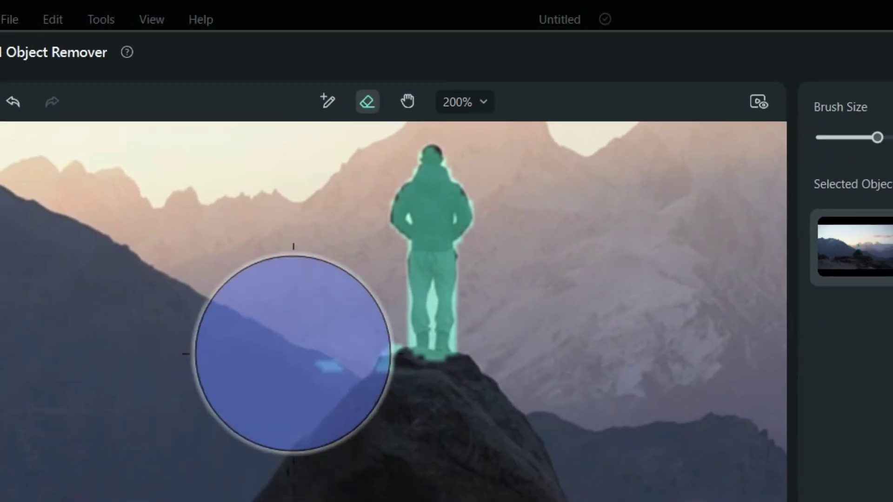
- Check the man's mask at 400% zoom and remove him from the clip
{"action": "left_click", "coordinate": [496, 108]}
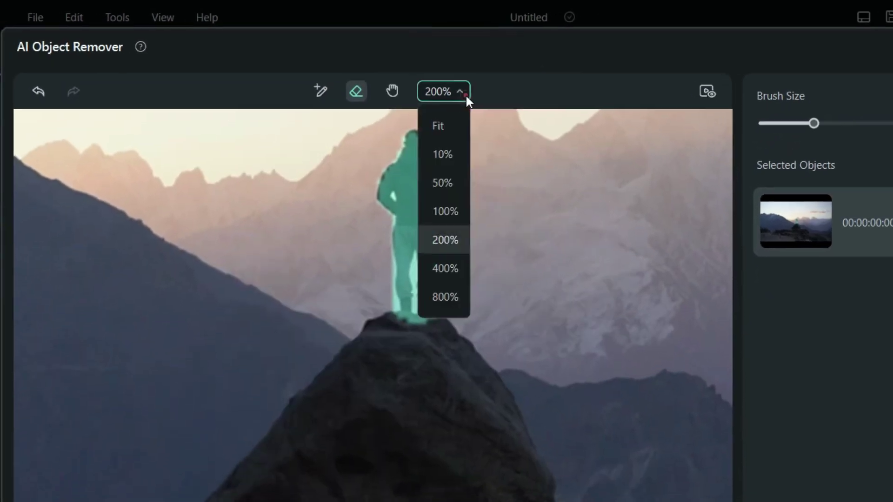
{"action": "left_click", "coordinate": [445, 268]}
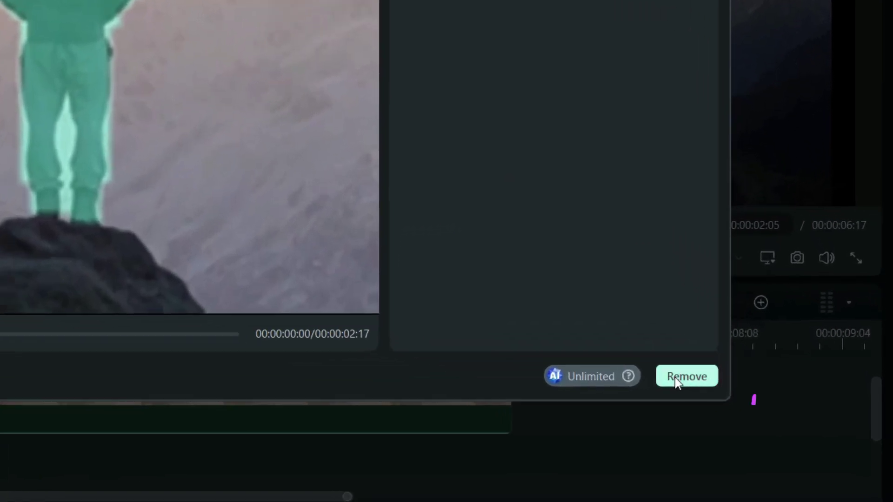
{"action": "left_click", "coordinate": [757, 420]}
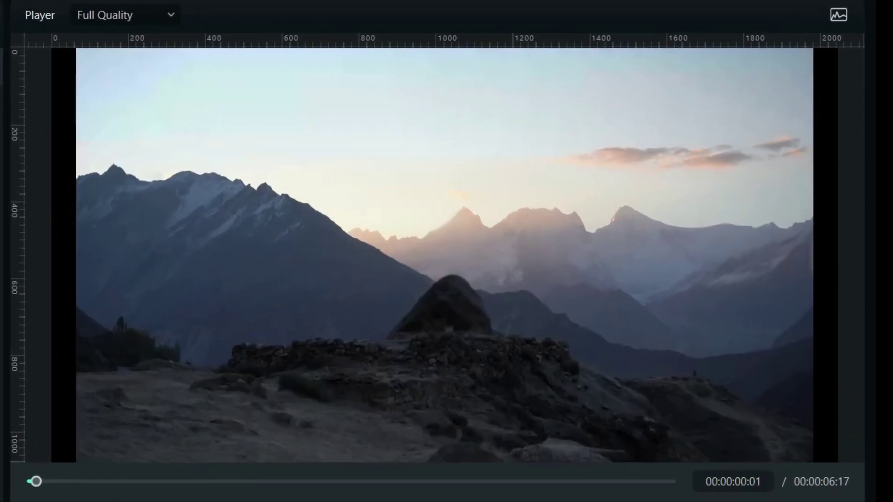
{"action": "left_click", "coordinate": [244, 436]}
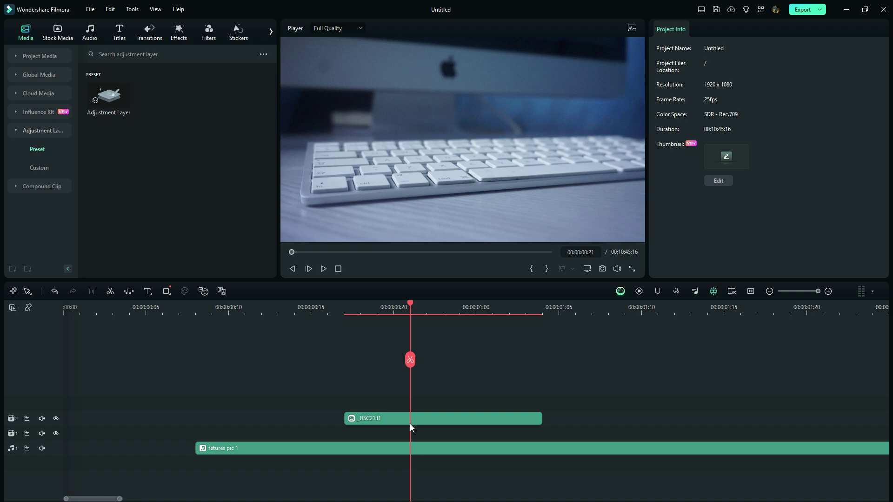
- Show the Voice Changer options for the fetures pic 1 audio clip
{"action": "left_click", "coordinate": [405, 447]}
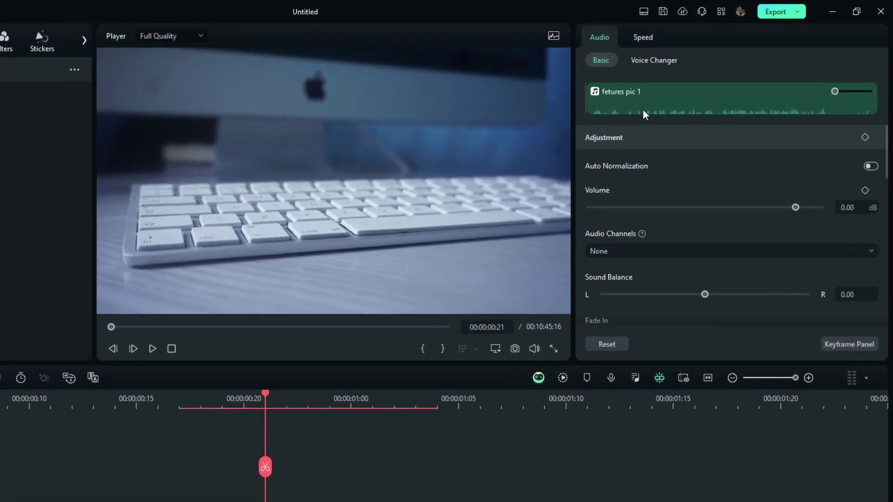
{"action": "left_click", "coordinate": [654, 60]}
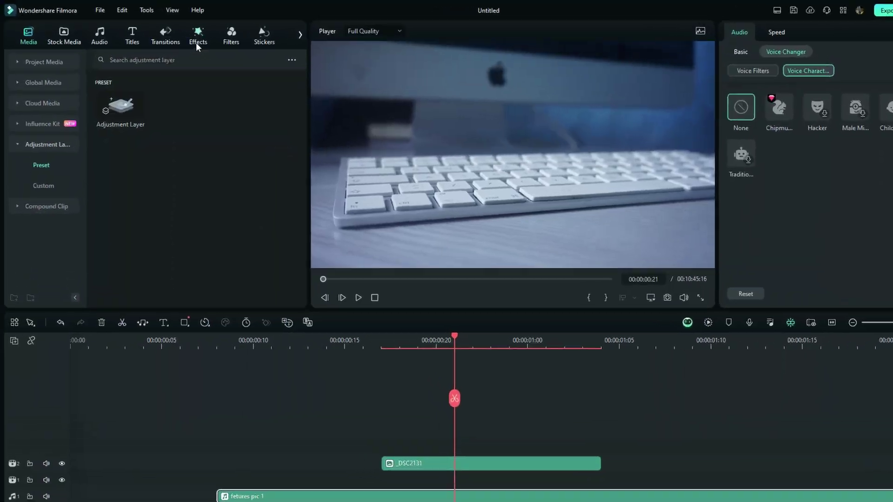
- Search the effects for "mosaic", preview Classical Mosaic, and add Mosaic Zoom on the track above the _DSC2131 clip
{"action": "left_click", "coordinate": [196, 43]}
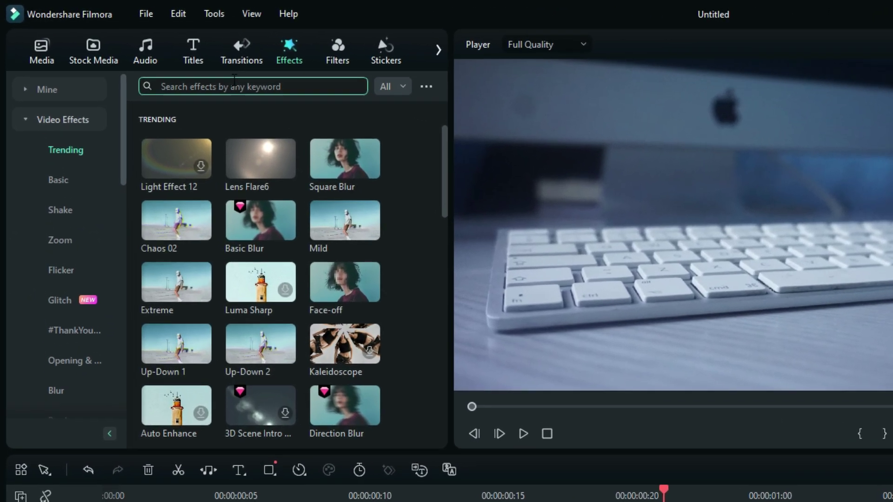
{"action": "left_click", "coordinate": [188, 72]}
{"action": "type", "text": "mosaic"}
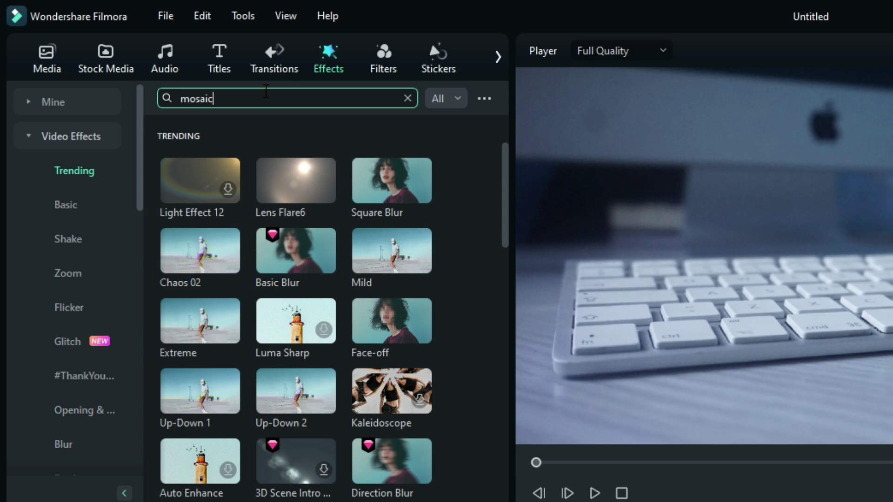
{"action": "key", "text": "Return"}
{"action": "left_click", "coordinate": [292, 225]}
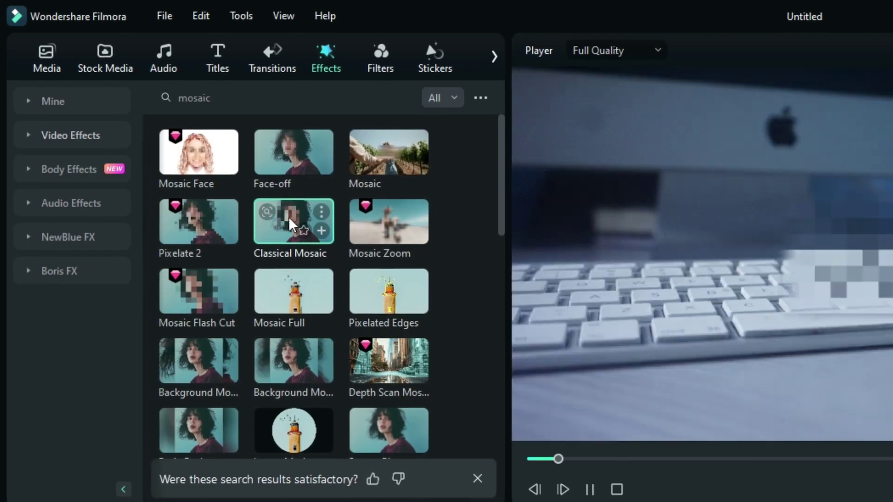
{"action": "left_click", "coordinate": [389, 222]}
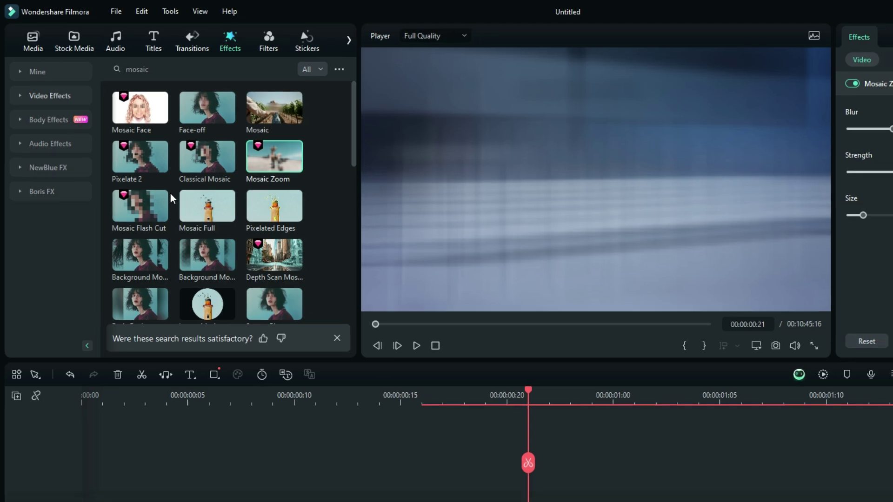
- Move the Mosaic Zoom effect further along its track, past the playhead
{"action": "scroll", "coordinate": [170, 194], "scroll_direction": "down", "scroll_amount": 2}
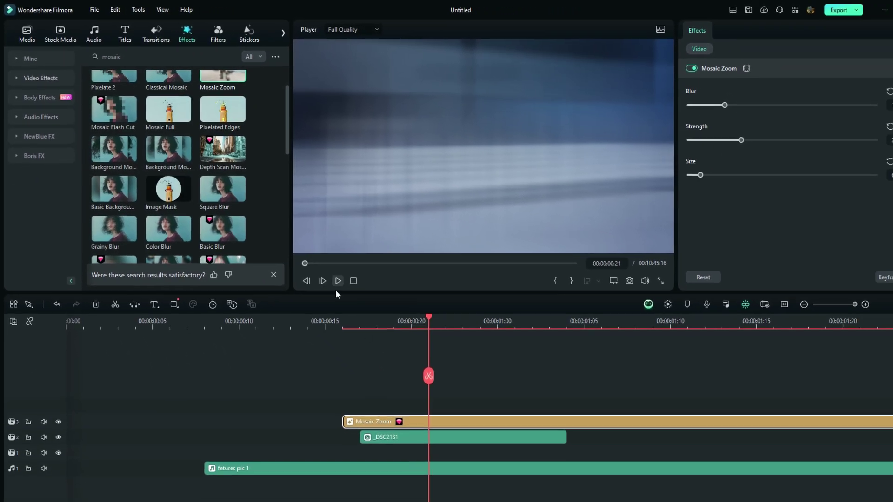
{"action": "left_click", "coordinate": [362, 379]}
{"action": "left_click_drag", "start_coordinate": [369, 421], "coordinate": [507, 420]}
{"action": "left_click", "coordinate": [426, 399]}
- Filter the project media with smart search by the second detected character's face
{"action": "left_click", "coordinate": [27, 34]}
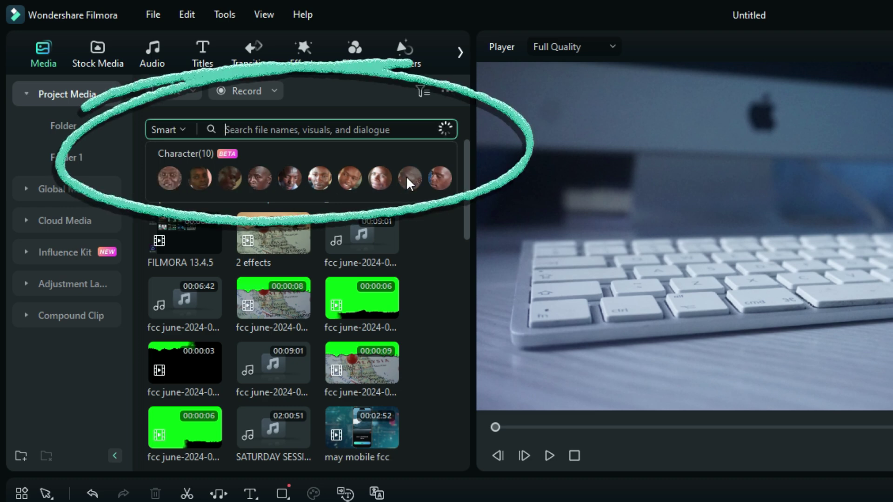
{"action": "left_click", "coordinate": [207, 177]}
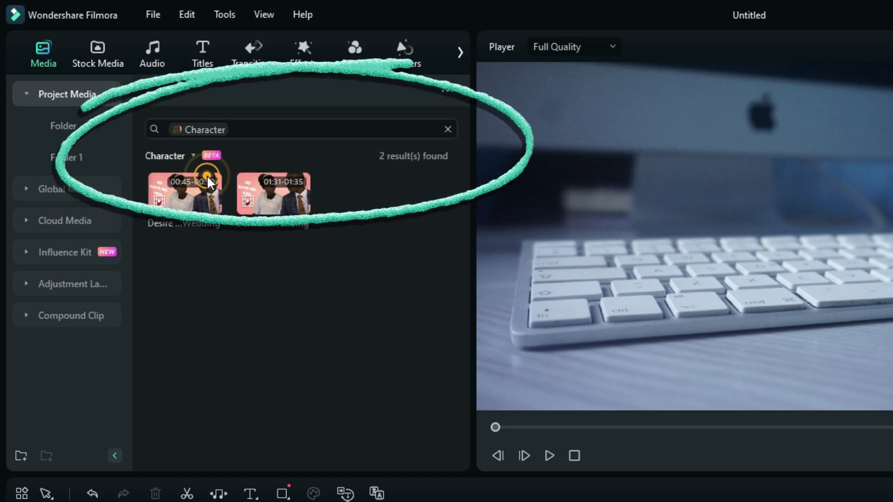